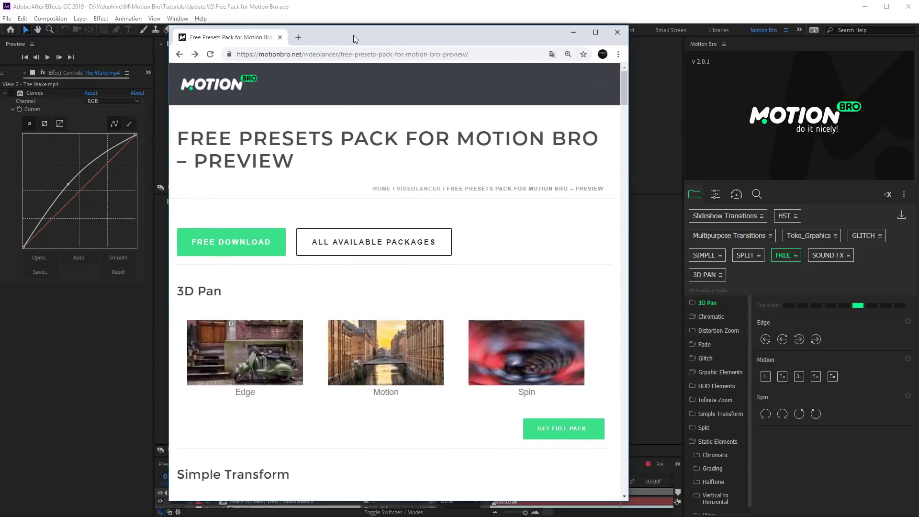
Scroll the Free Presets Pack preview through 3D Pan, Simple Transform, Split and Graphic Elements
{"action": "left_click_drag", "start_coordinate": [353, 35], "coordinate": [370, 39]}
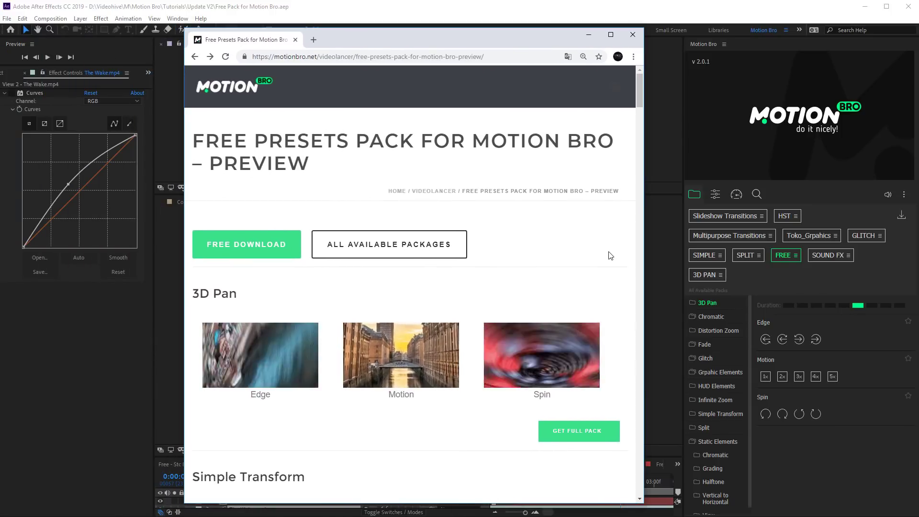
{"action": "scroll", "coordinate": [610, 256], "scroll_direction": "down", "scroll_amount": 6}
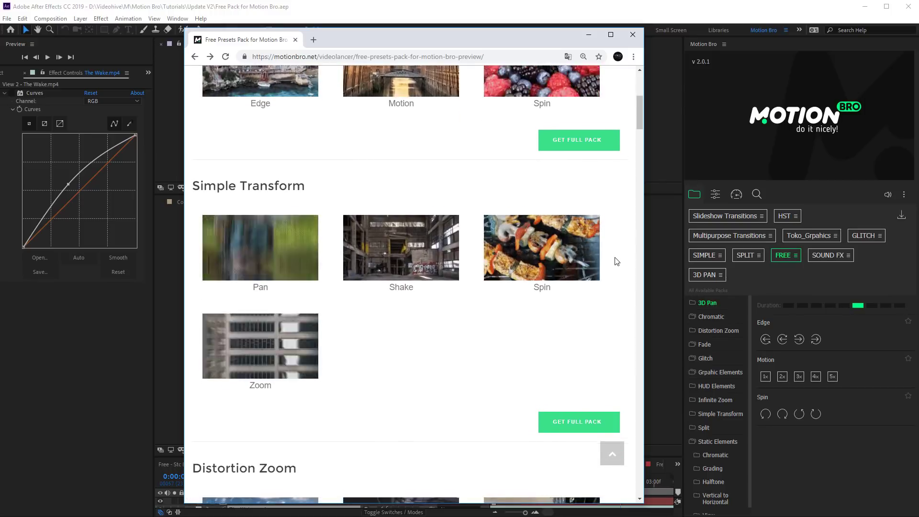
{"action": "scroll", "coordinate": [617, 261], "scroll_direction": "down", "scroll_amount": 9}
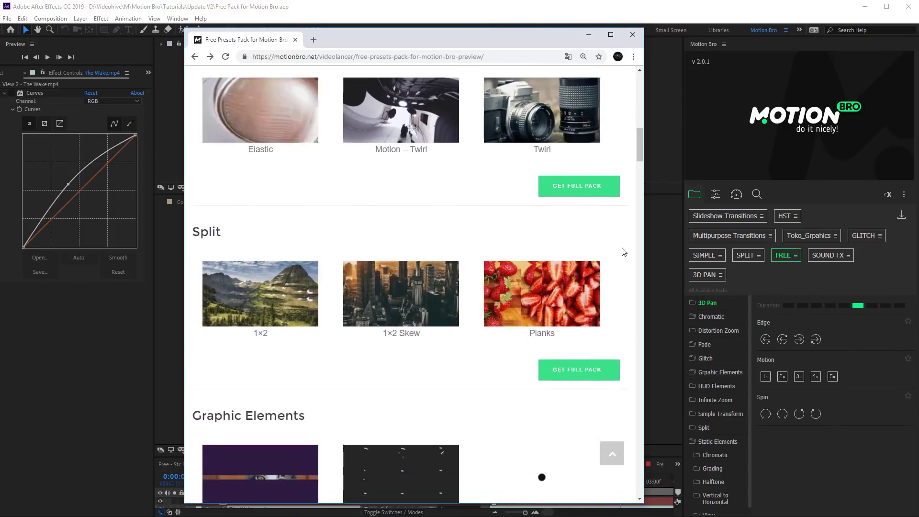
{"action": "scroll", "coordinate": [624, 252], "scroll_direction": "down", "scroll_amount": 8}
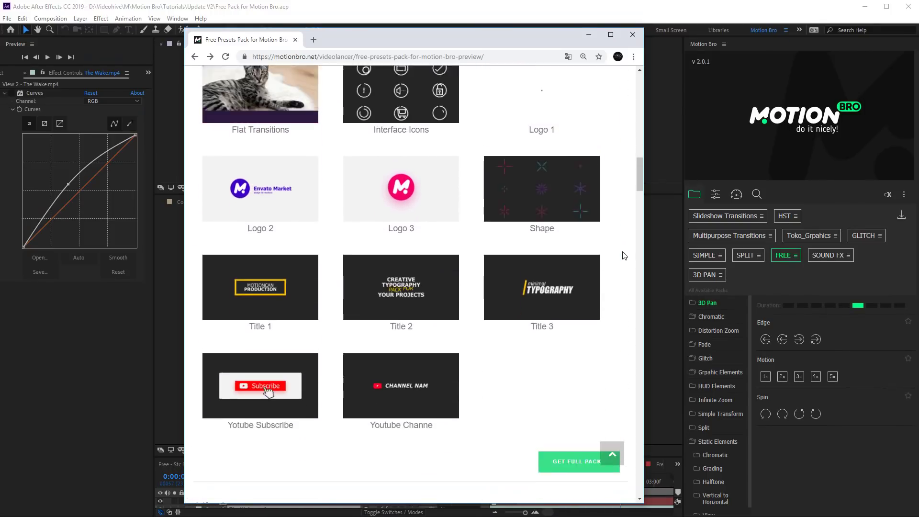
{"action": "scroll", "coordinate": [623, 251], "scroll_direction": "down", "scroll_amount": 5}
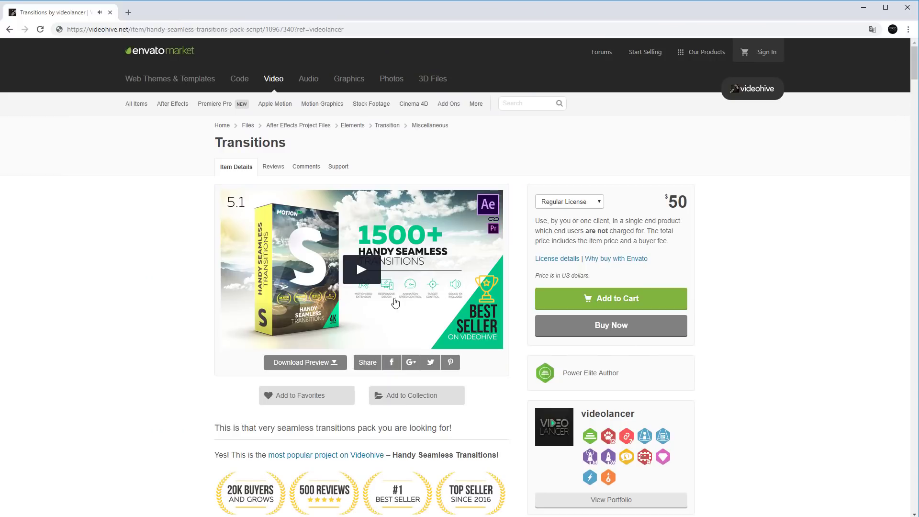
Play the preview video of the 1500+ Handy Seamless Transitions pack
{"action": "left_click", "coordinate": [360, 269]}
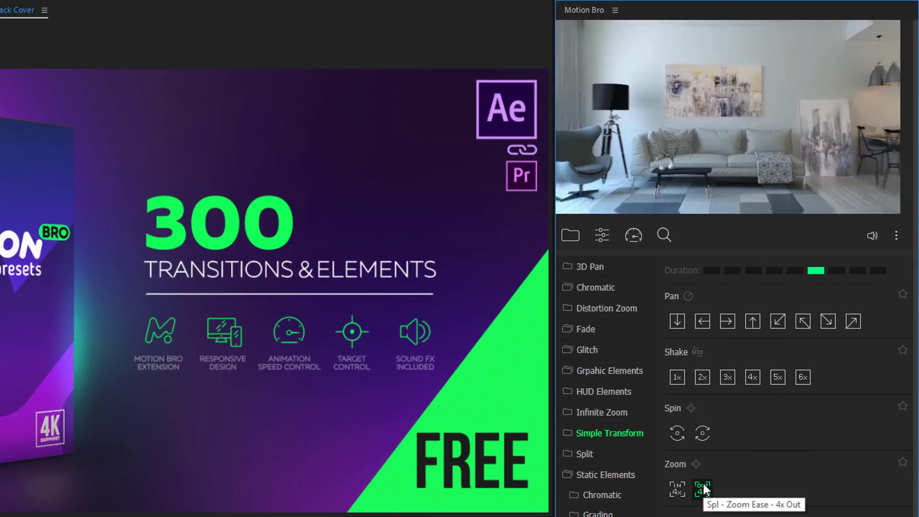
Browse the Distortion Zoom, Glitch and Split presets, then scrub the Target Zoom transition
{"action": "left_click", "coordinate": [606, 307]}
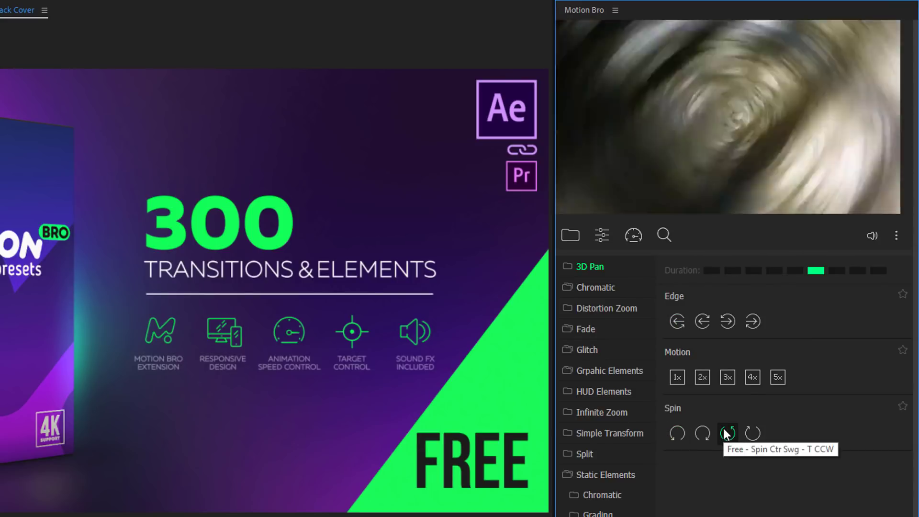
{"action": "left_click", "coordinate": [587, 350]}
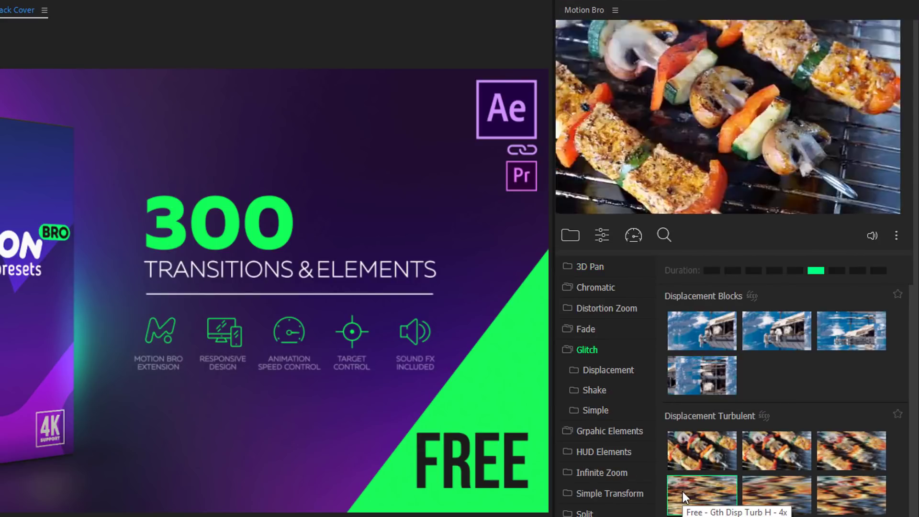
{"action": "scroll", "coordinate": [775, 383], "scroll_direction": "down", "scroll_amount": 3}
{"action": "left_click", "coordinate": [584, 513]}
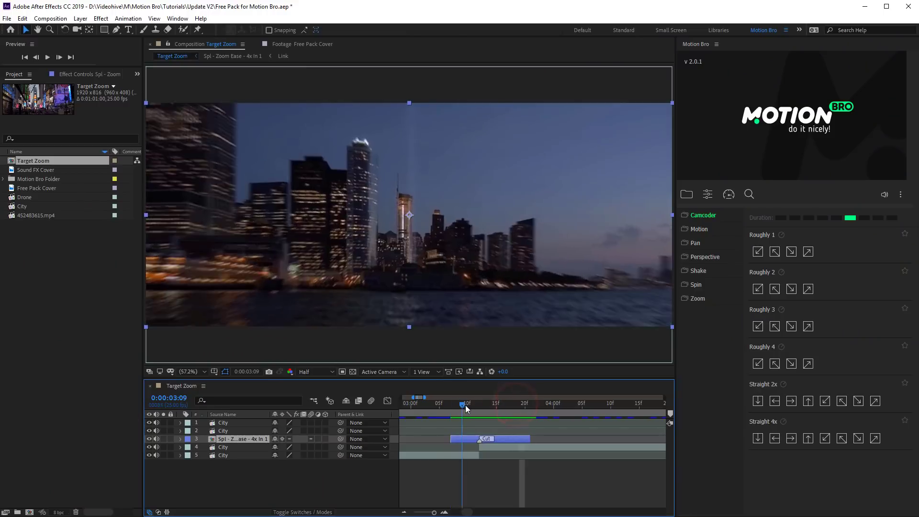
{"action": "mouse_move", "coordinate": [465, 405]}
{"action": "left_mouse_down"}
{"action": "mouse_move", "coordinate": [515, 409]}
{"action": "mouse_move", "coordinate": [449, 411]}
{"action": "mouse_move", "coordinate": [473, 412]}
{"action": "left_mouse_up"}
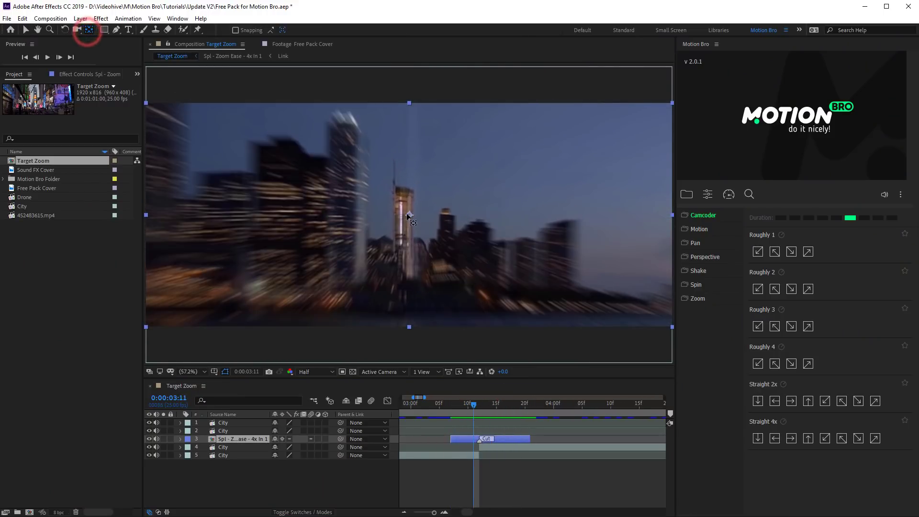
Orbit and scrub the Target Zoom transition, then scrub through the Spin example
{"action": "left_click_drag", "start_coordinate": [408, 214], "coordinate": [441, 362]}
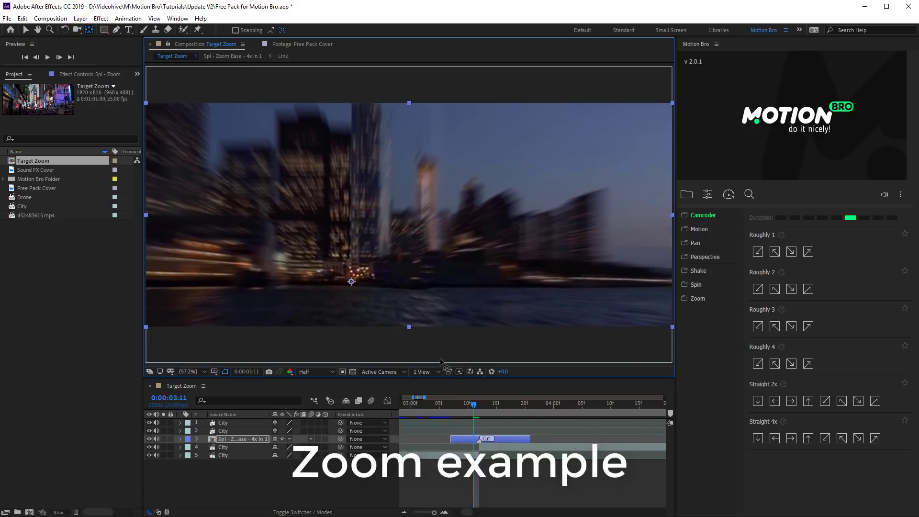
{"action": "left_click_drag", "start_coordinate": [455, 407], "coordinate": [588, 415]}
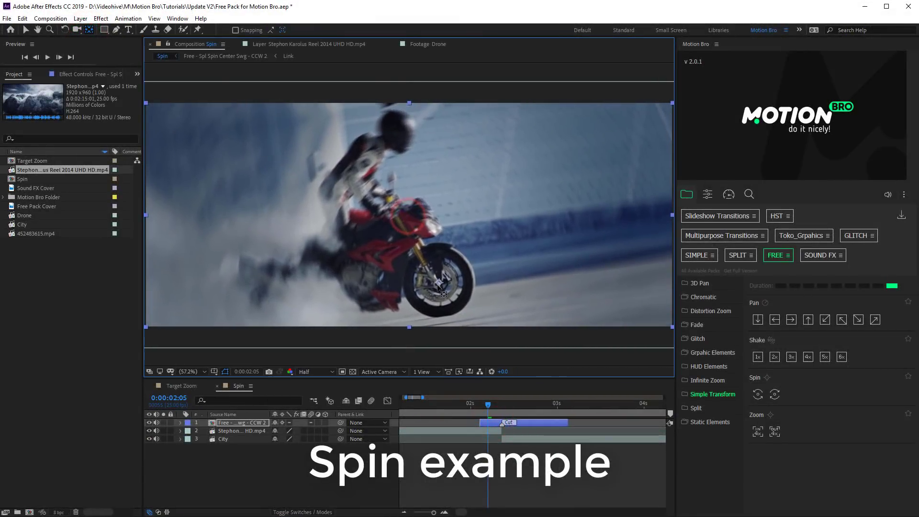
{"action": "left_click", "coordinate": [494, 404]}
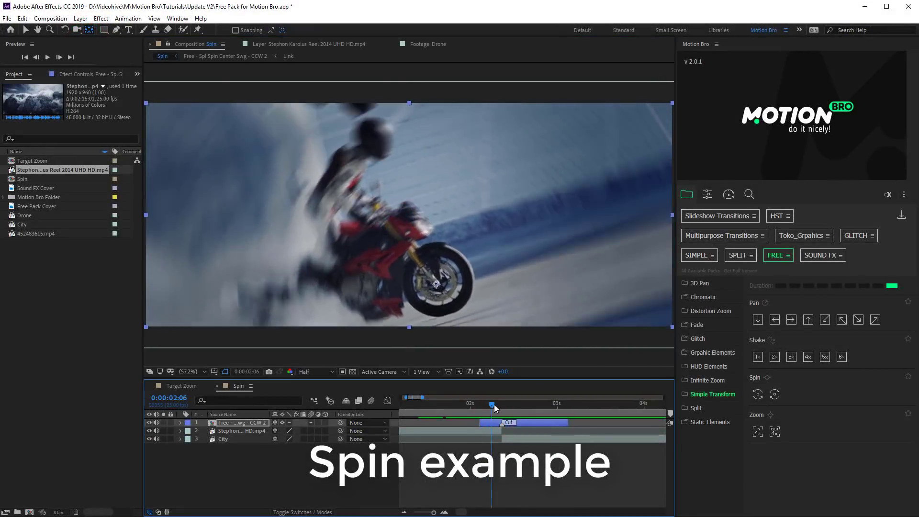
{"action": "left_click_drag", "start_coordinate": [494, 403], "coordinate": [587, 423]}
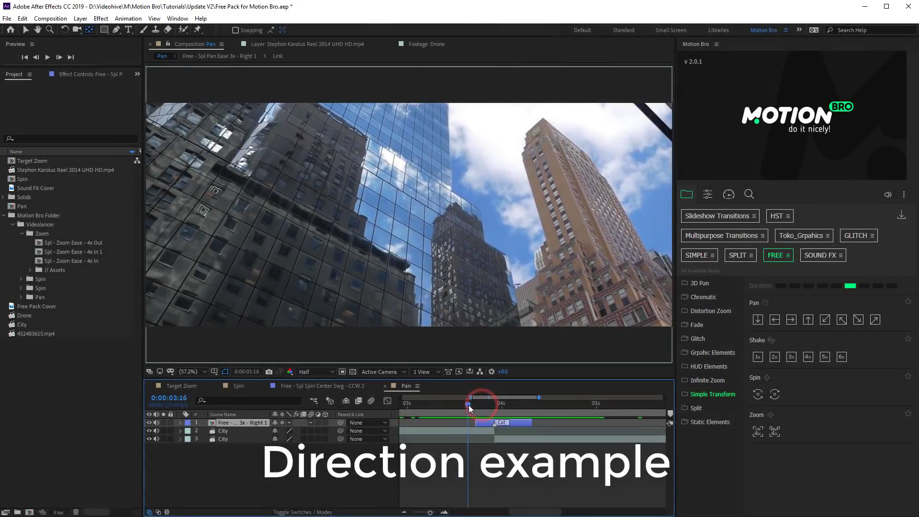
Play and scrub back and forth through the Pan transition example
{"action": "left_click_drag", "start_coordinate": [469, 405], "coordinate": [484, 421]}
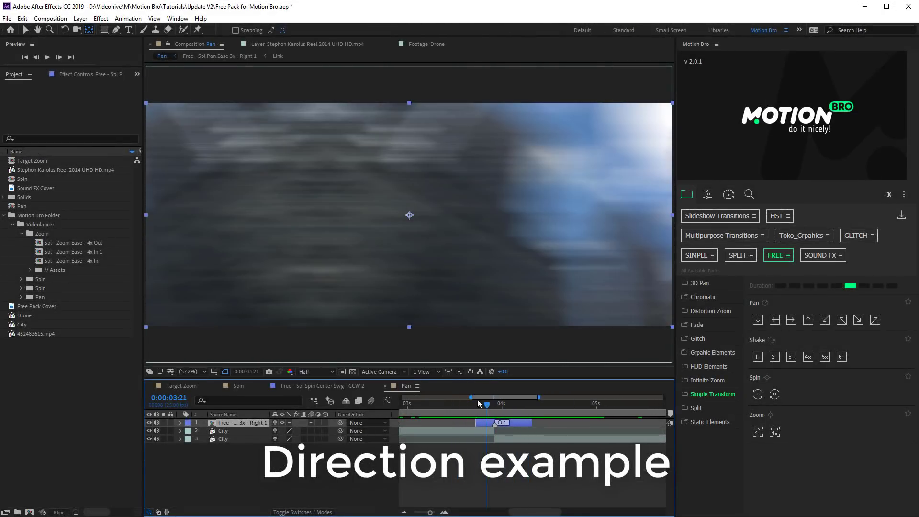
{"action": "key", "text": "space"}
{"action": "left_click", "coordinate": [474, 405]}
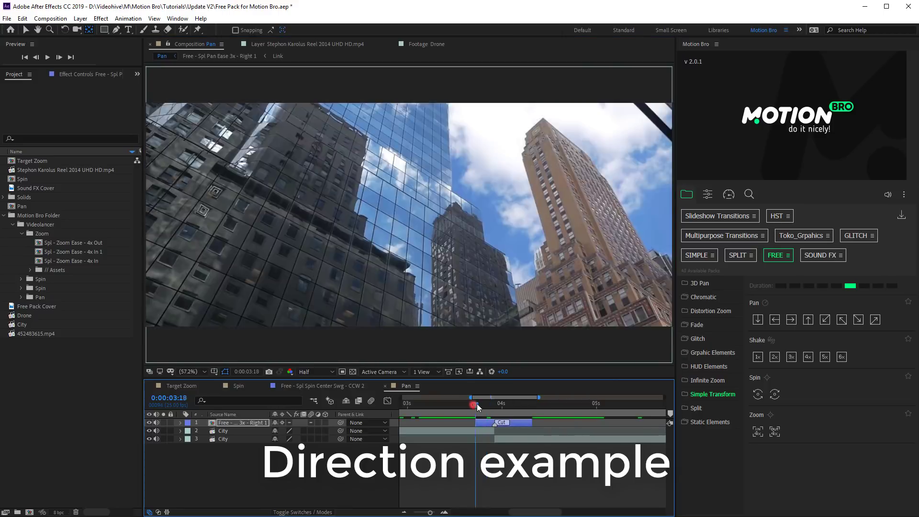
{"action": "left_click_drag", "start_coordinate": [477, 407], "coordinate": [514, 416]}
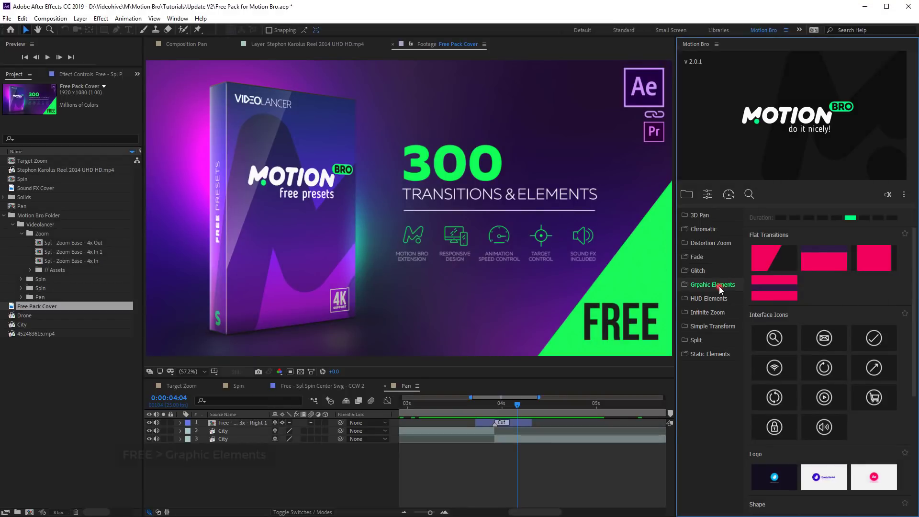
Expand Graphic Elements and browse its Logo, Interface Icons, Title, Shape and Youtube presets
{"action": "left_click", "coordinate": [719, 286]}
{"action": "left_click", "coordinate": [701, 325]}
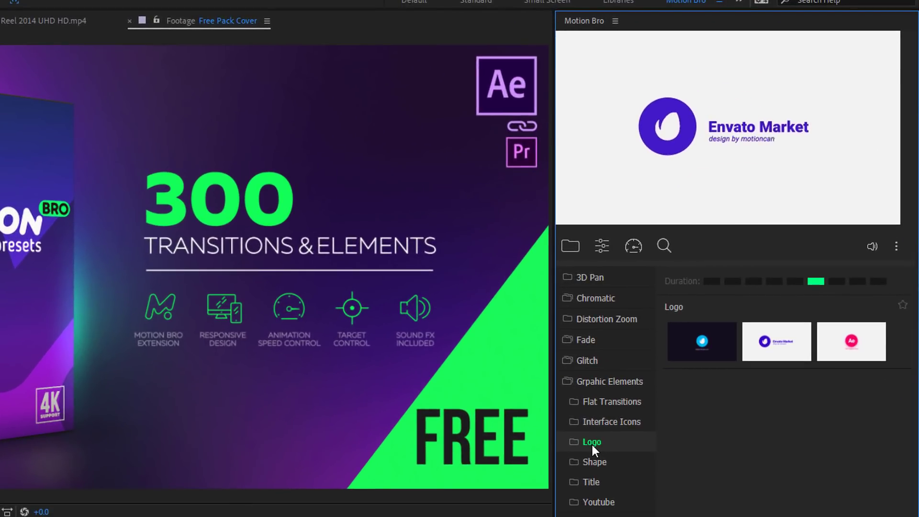
{"action": "left_click", "coordinate": [607, 426]}
{"action": "left_click", "coordinate": [591, 482]}
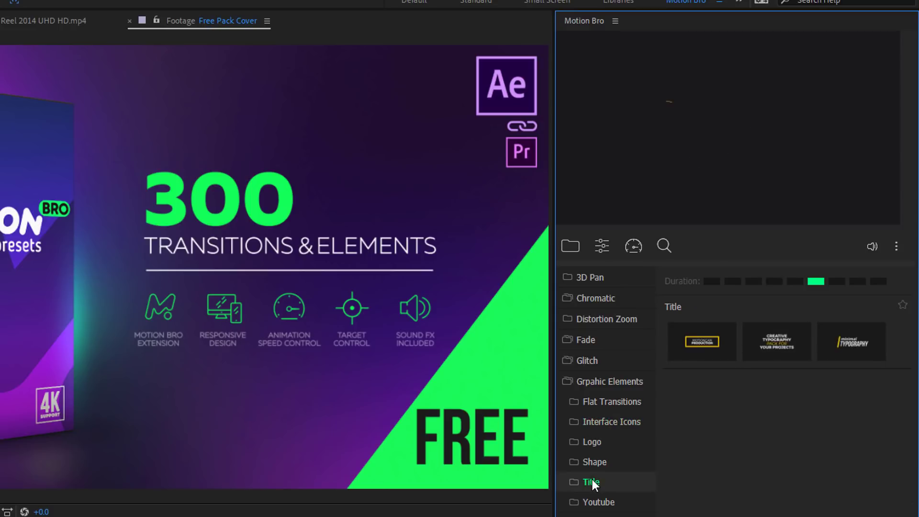
{"action": "left_click", "coordinate": [594, 463]}
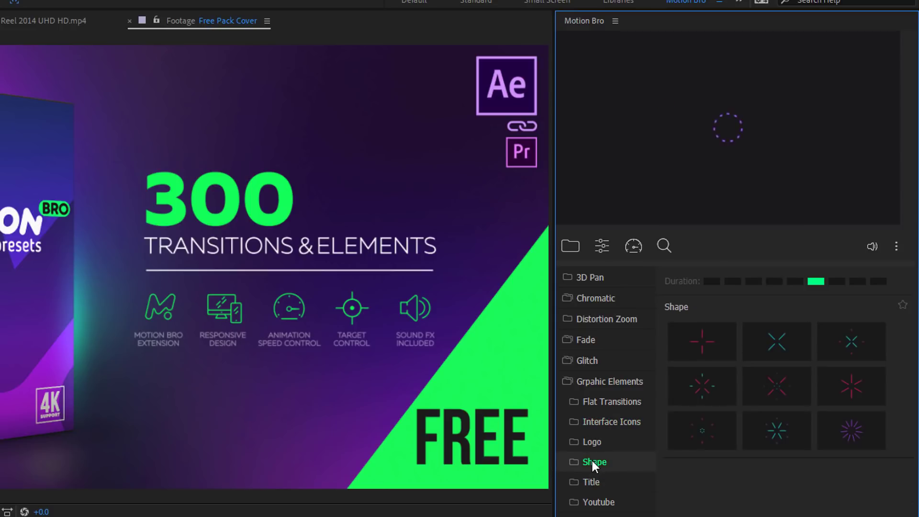
{"action": "left_click", "coordinate": [595, 504]}
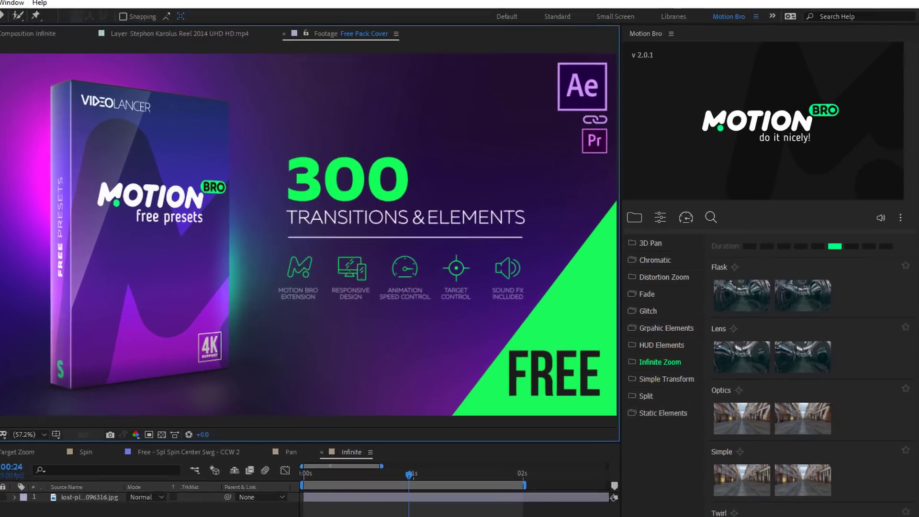
Apply the first Simple Infinite Zoom preset to the graffiti corridor photo
{"action": "mouse_move", "coordinate": [768, 245]}
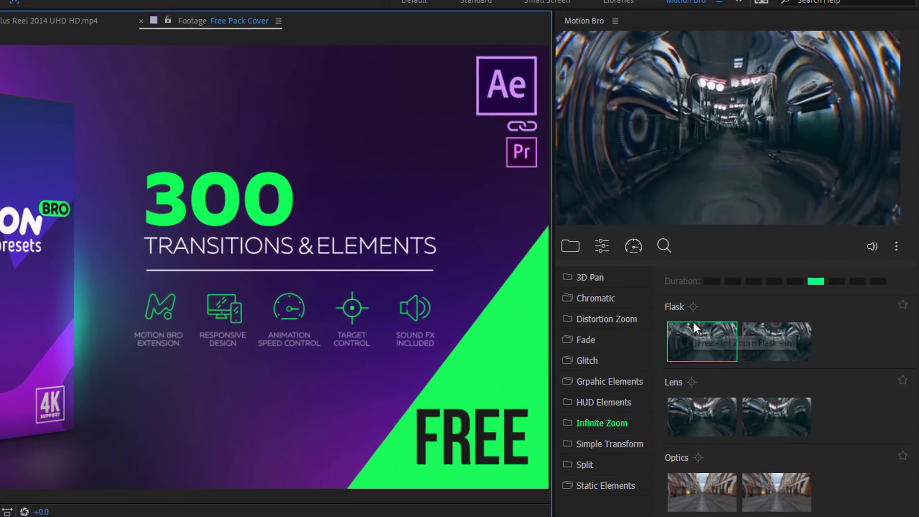
{"action": "mouse_move", "coordinate": [751, 409]}
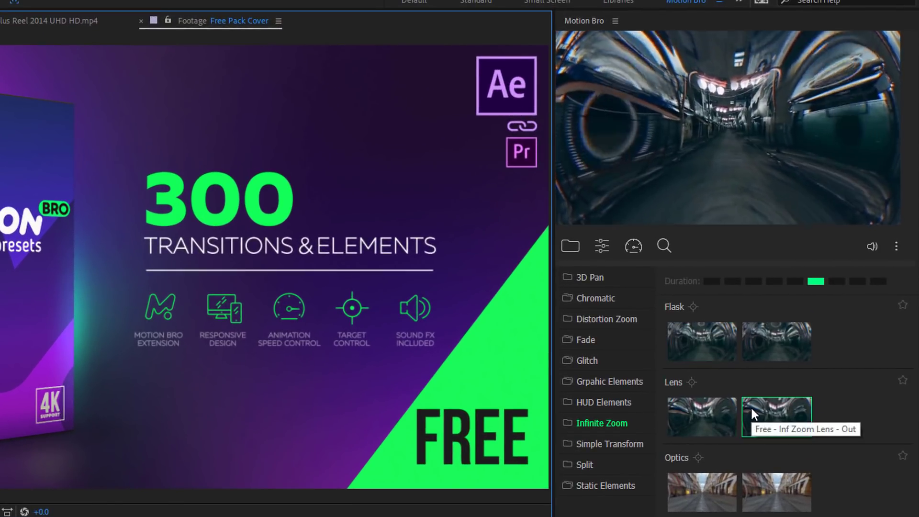
{"action": "mouse_move", "coordinate": [768, 483]}
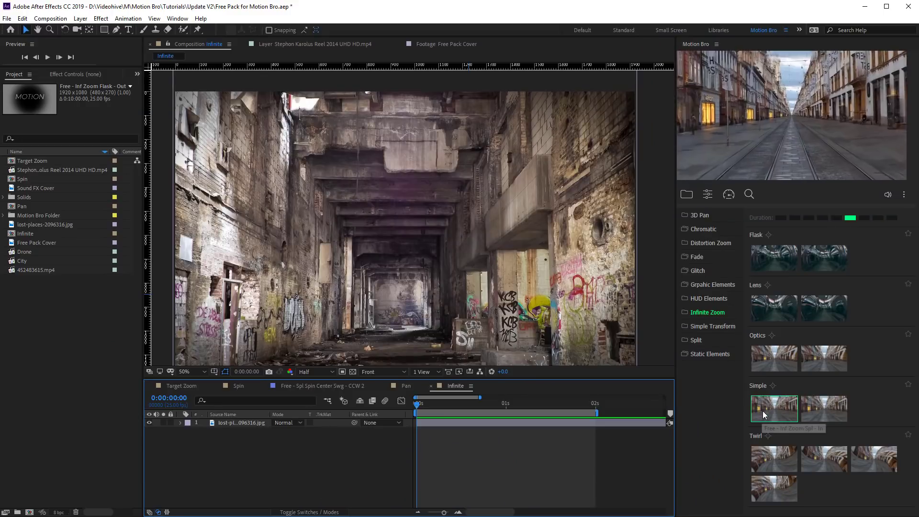
{"action": "left_click", "coordinate": [766, 409]}
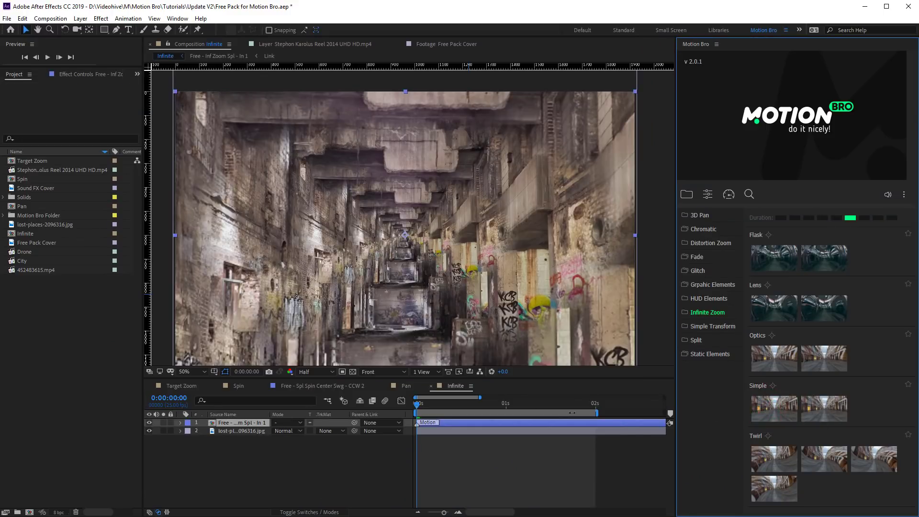
Move the zoom's anchor point lower in the corridor and play the result
{"action": "left_click_drag", "start_coordinate": [418, 403], "coordinate": [364, 395]}
{"action": "key", "text": "y"}
{"action": "left_click_drag", "start_coordinate": [406, 235], "coordinate": [400, 321]}
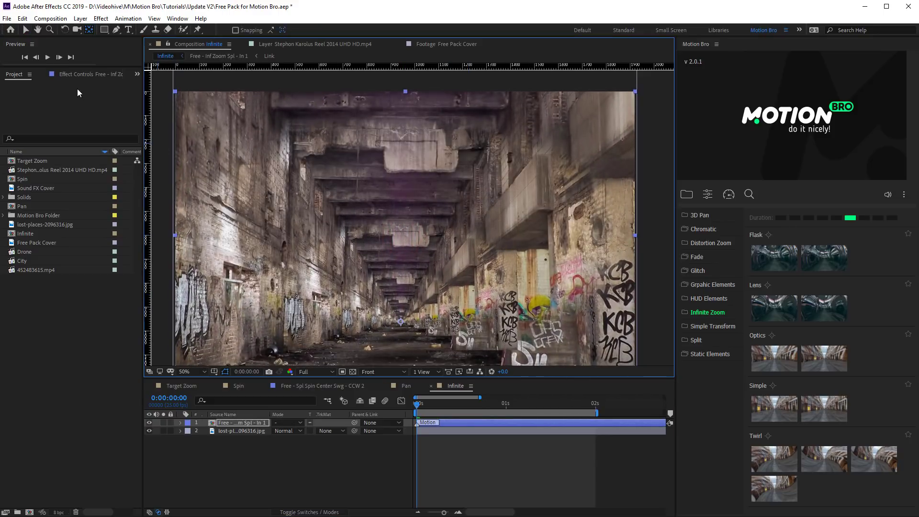
{"action": "left_click", "coordinate": [47, 58]}
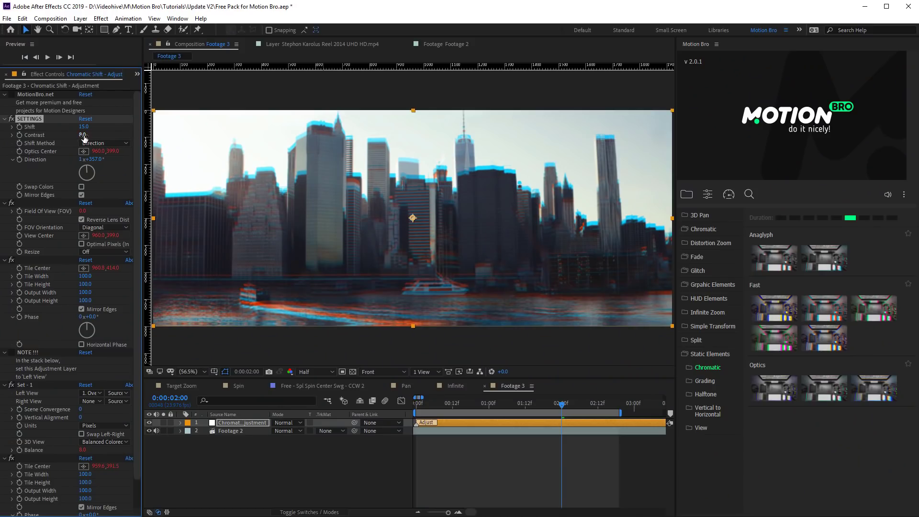
Set the Chromatic Shift to about 45 and move its Optics Center left
{"action": "left_click_drag", "start_coordinate": [85, 126], "coordinate": [85, 177]}
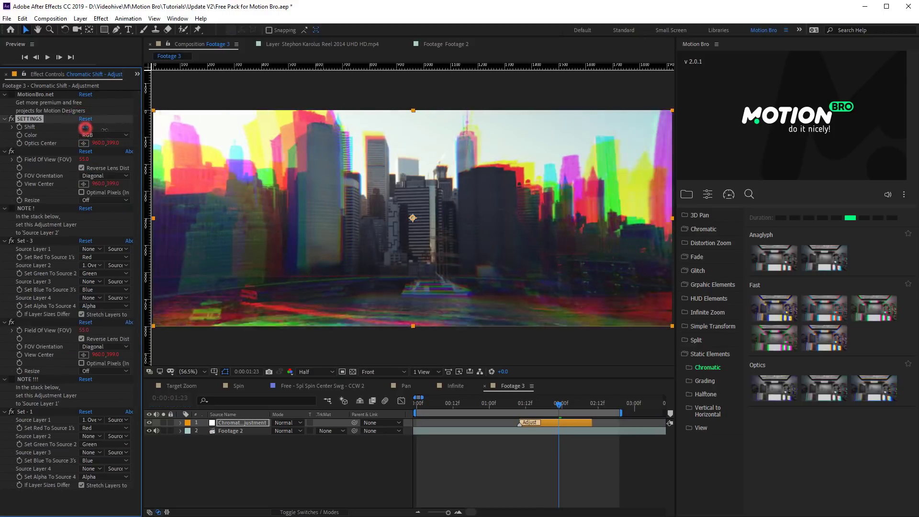
{"action": "left_click_drag", "start_coordinate": [85, 128], "coordinate": [91, 139]}
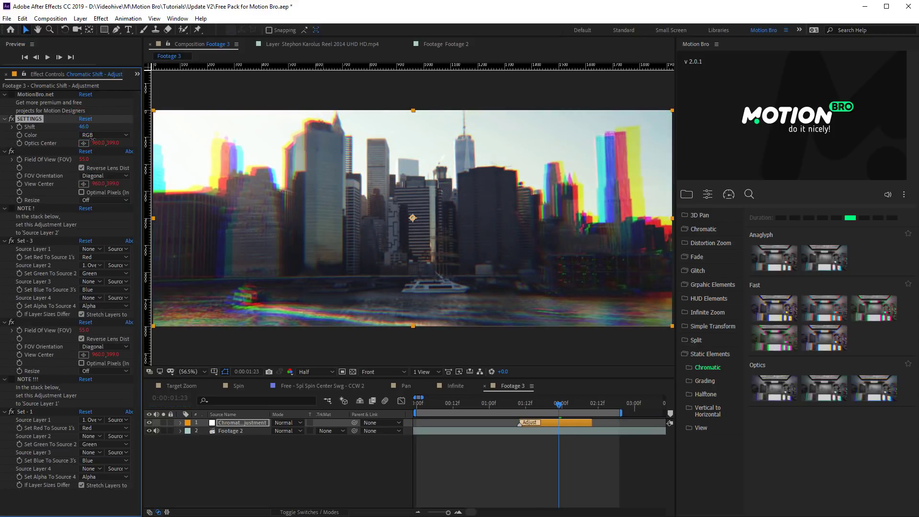
{"action": "left_click_drag", "start_coordinate": [412, 218], "coordinate": [257, 269]}
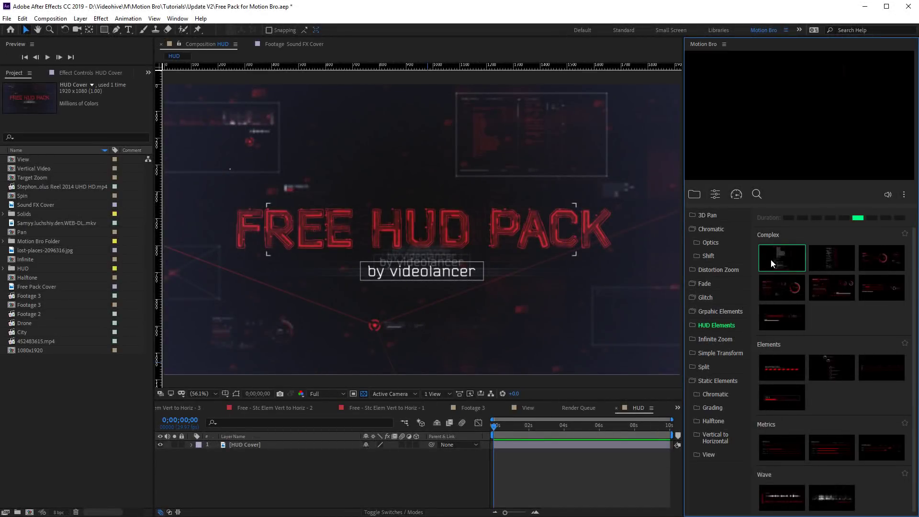
Change the HUD Complex element's Color A hue from red to yellow-green
{"action": "mouse_move", "coordinate": [771, 260]}
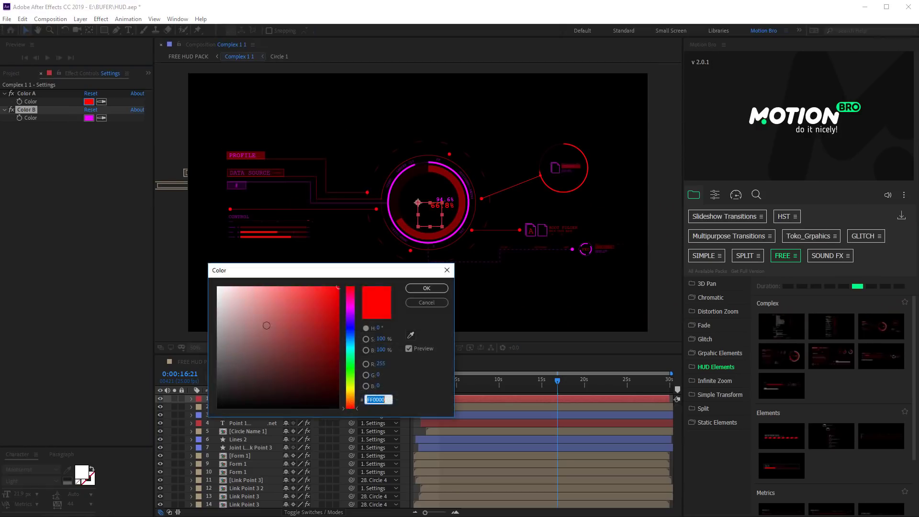
{"action": "left_click", "coordinate": [351, 349]}
{"action": "left_click_drag", "start_coordinate": [351, 350], "coordinate": [354, 387]}
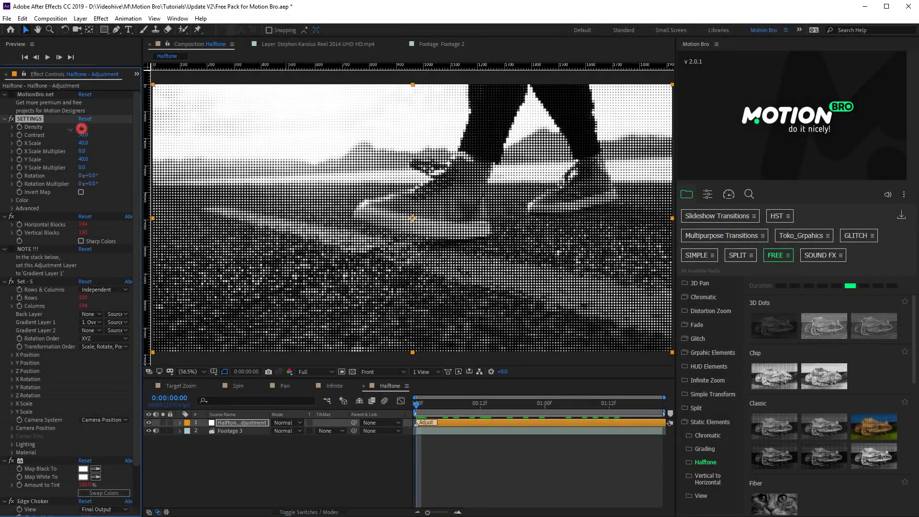
Raise the halftone Density for coarser dots and play the comp maximized
{"action": "left_click_drag", "start_coordinate": [71, 131], "coordinate": [100, 134]}
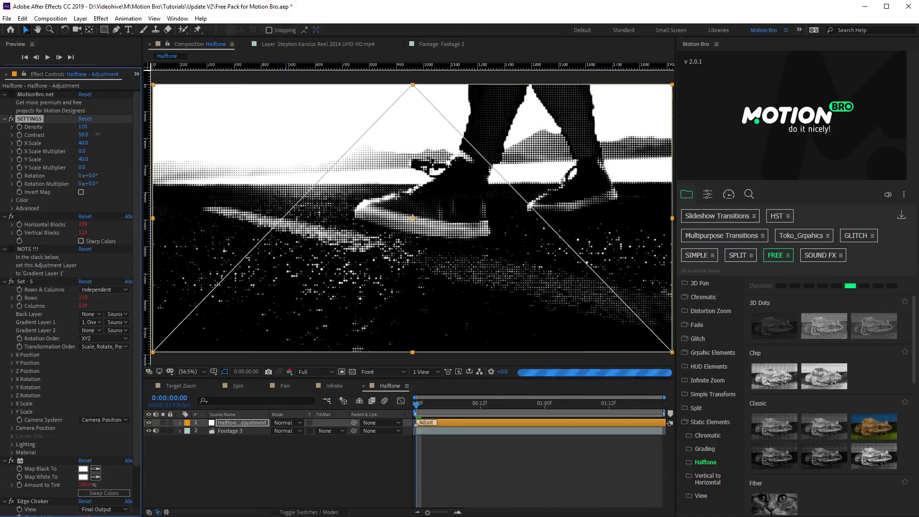
{"action": "key", "text": "space"}
{"action": "key", "text": "grave"}
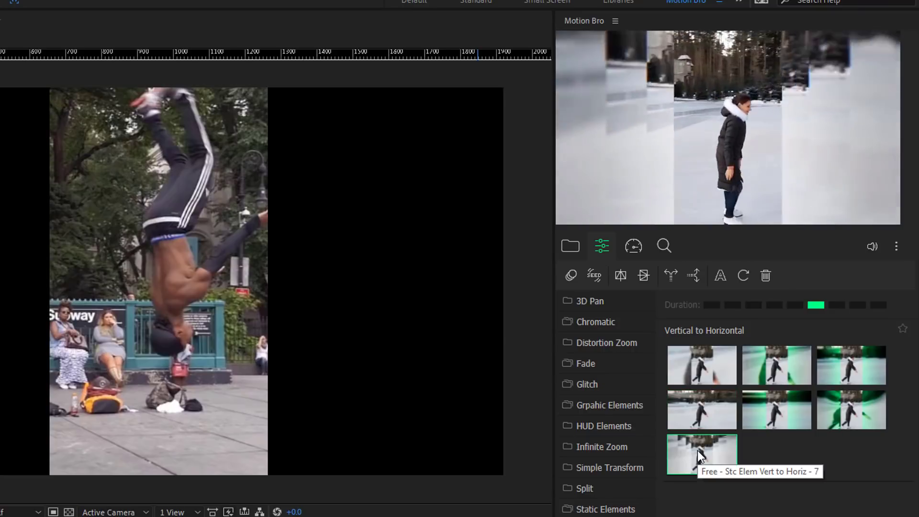
Apply Vertical to Horizontal preset 7 to the breakdancer clip and preview it
{"action": "left_click", "coordinate": [697, 450]}
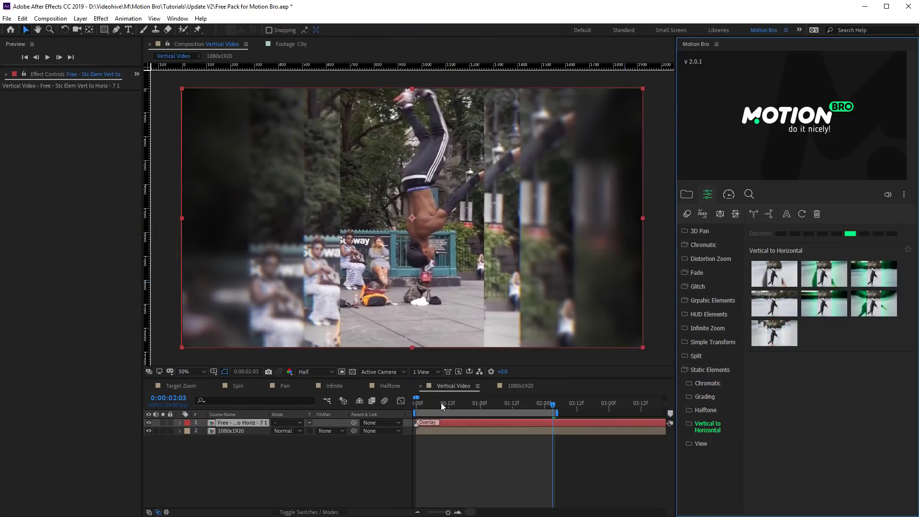
{"action": "left_click", "coordinate": [46, 59]}
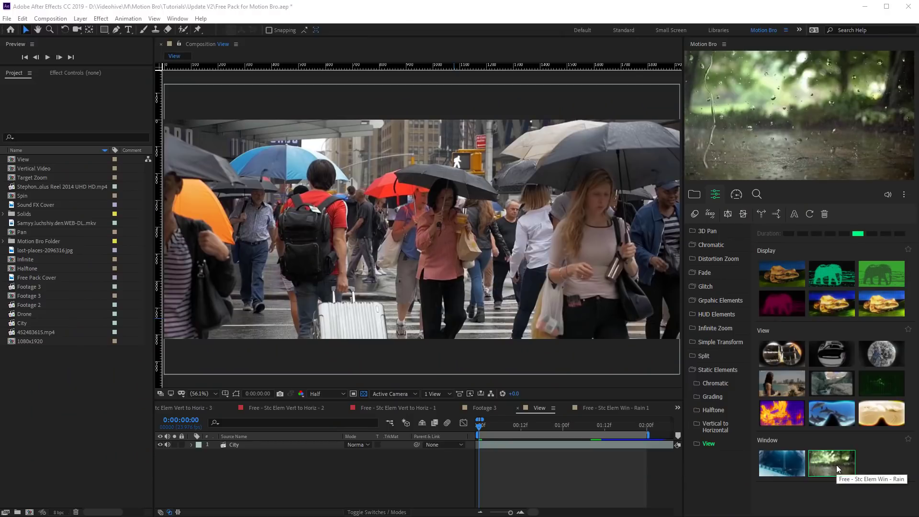
Apply the Rain window overlay to the city footage and preview it in a maximized viewer
{"action": "left_click", "coordinate": [836, 464]}
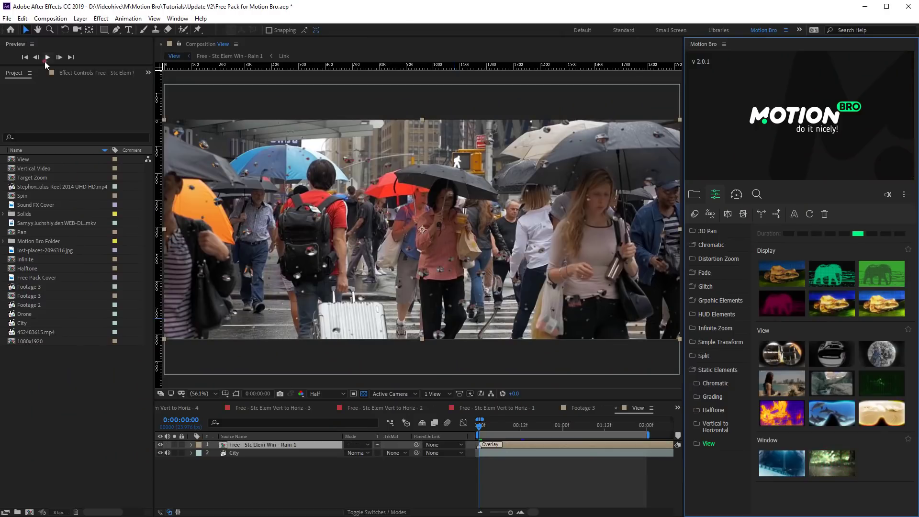
{"action": "left_click", "coordinate": [44, 61]}
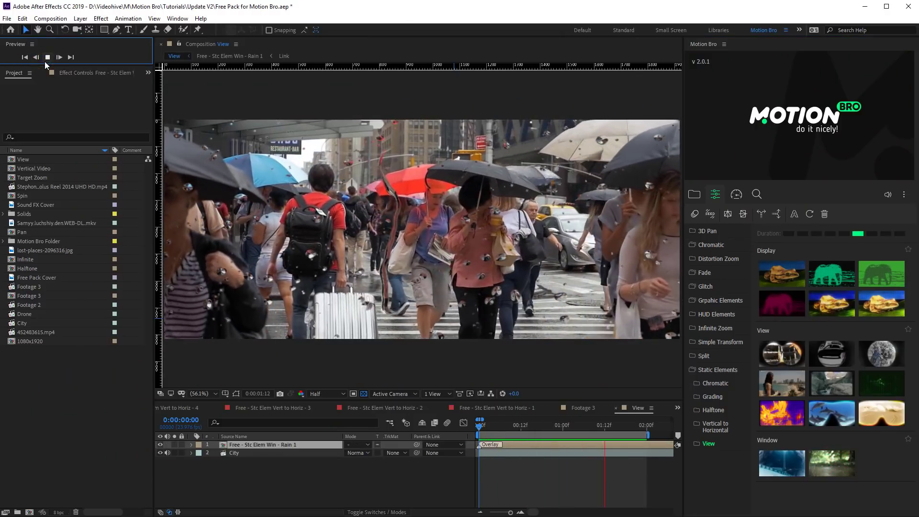
{"action": "key", "text": "grave"}
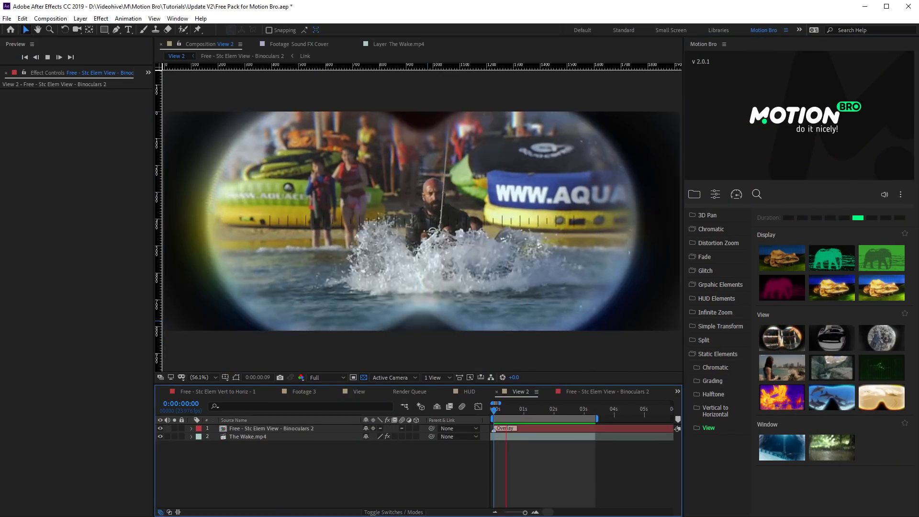
{"action": "left_click", "coordinate": [317, 375]}
Lower preview resolution to Third and reposition the binoculars overlay over the wakeboard clip
{"action": "left_click", "coordinate": [334, 418]}
{"action": "left_click", "coordinate": [422, 218]}
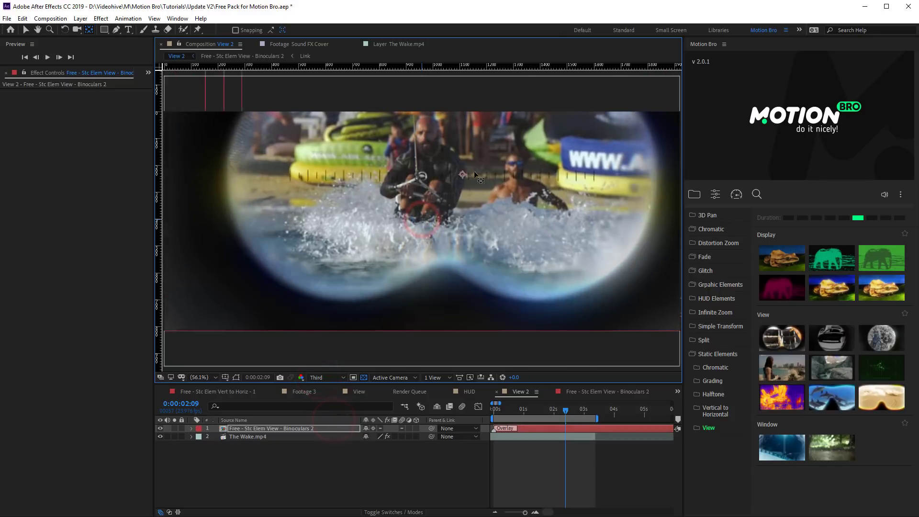
{"action": "left_click_drag", "start_coordinate": [476, 175], "coordinate": [358, 252]}
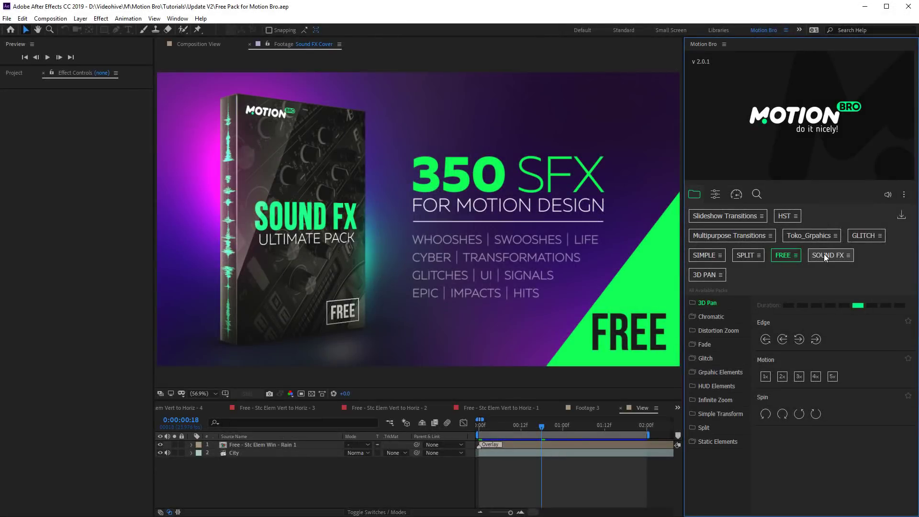
In the SOUND FX library, preview Daruma Audio's Drop, Whoosh and Work sounds
{"action": "left_click", "coordinate": [824, 255]}
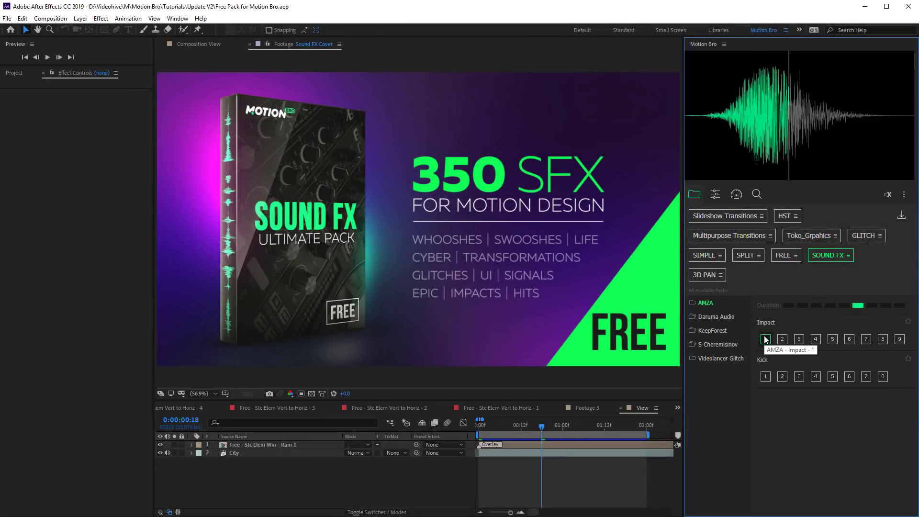
{"action": "left_click", "coordinate": [714, 317]}
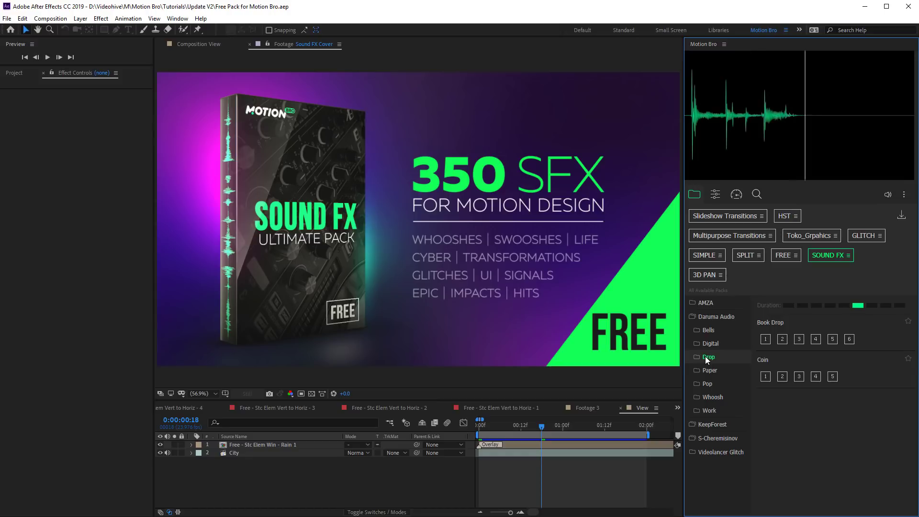
{"action": "left_click", "coordinate": [707, 356]}
{"action": "left_click", "coordinate": [712, 398]}
{"action": "left_click", "coordinate": [710, 411]}
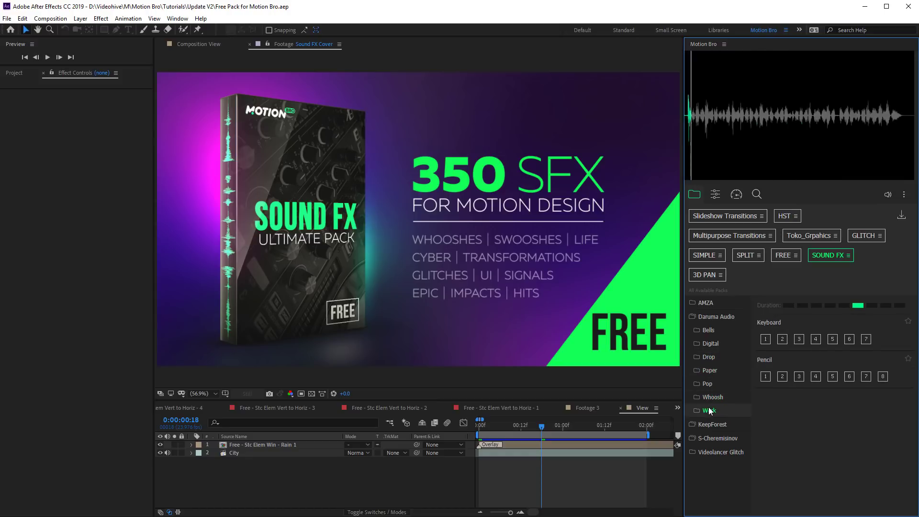
Browse KeepForest UI, S-Cheremisinov Rise, Videolancer Glitch and KeepForest Whoosh sounds
{"action": "left_click", "coordinate": [712, 424]}
{"action": "left_click", "coordinate": [708, 466]}
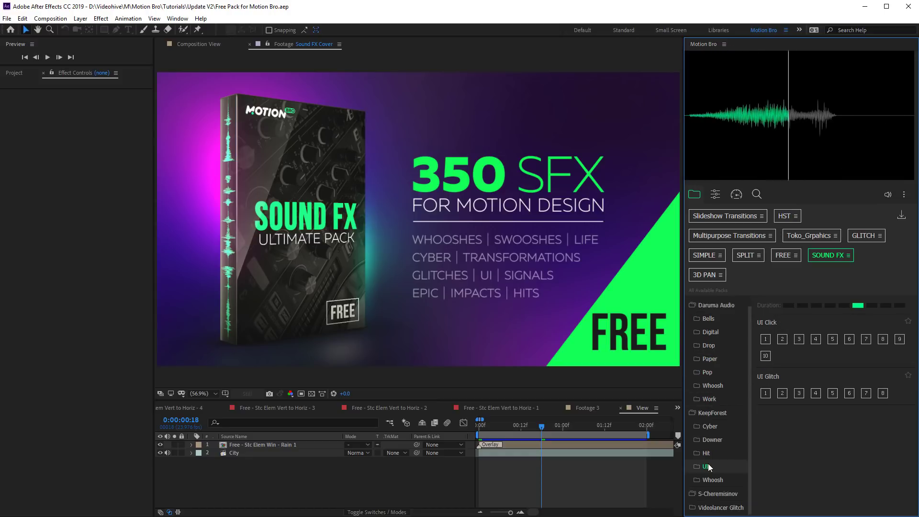
{"action": "left_click", "coordinate": [718, 494]}
{"action": "scroll", "coordinate": [710, 454], "scroll_direction": "down", "scroll_amount": 3}
{"action": "left_click", "coordinate": [708, 454]}
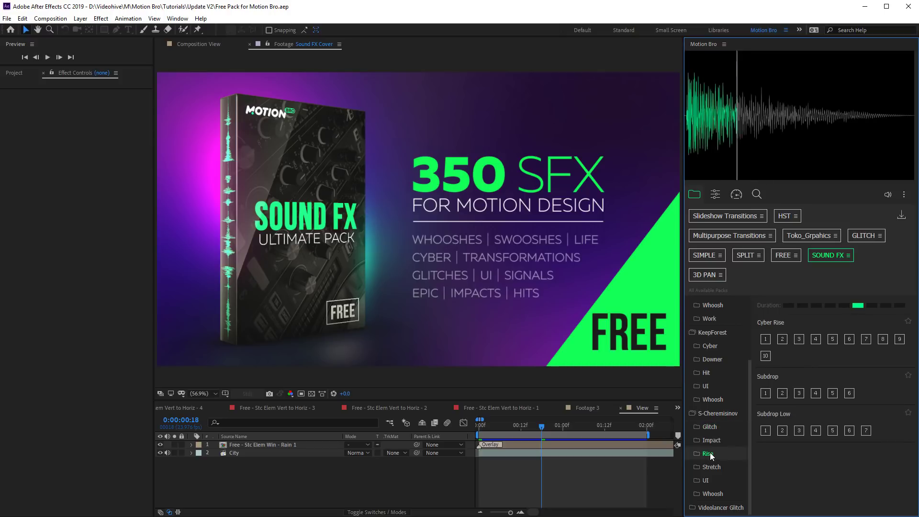
{"action": "left_click", "coordinate": [731, 510]}
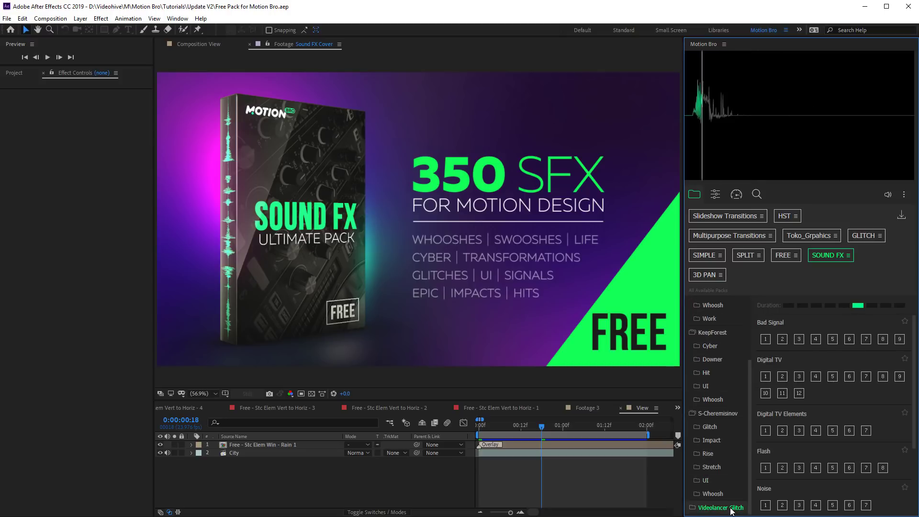
{"action": "left_click", "coordinate": [716, 400]}
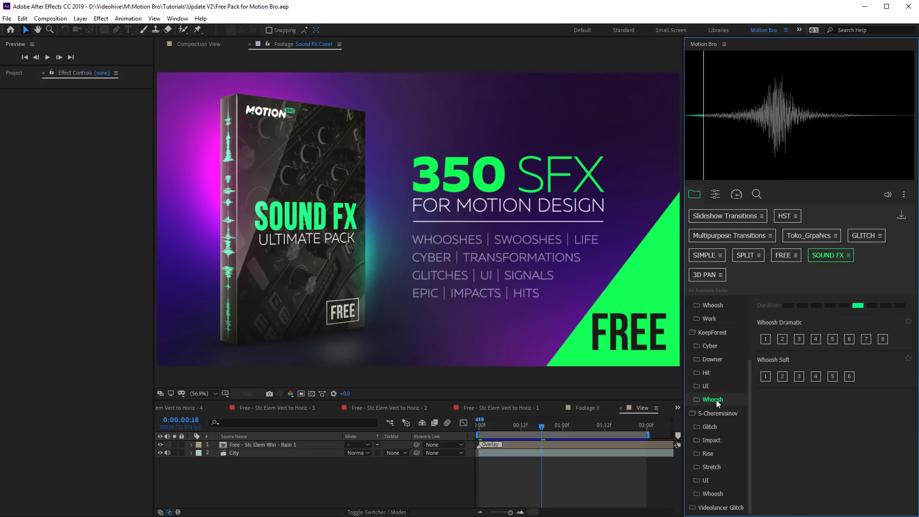